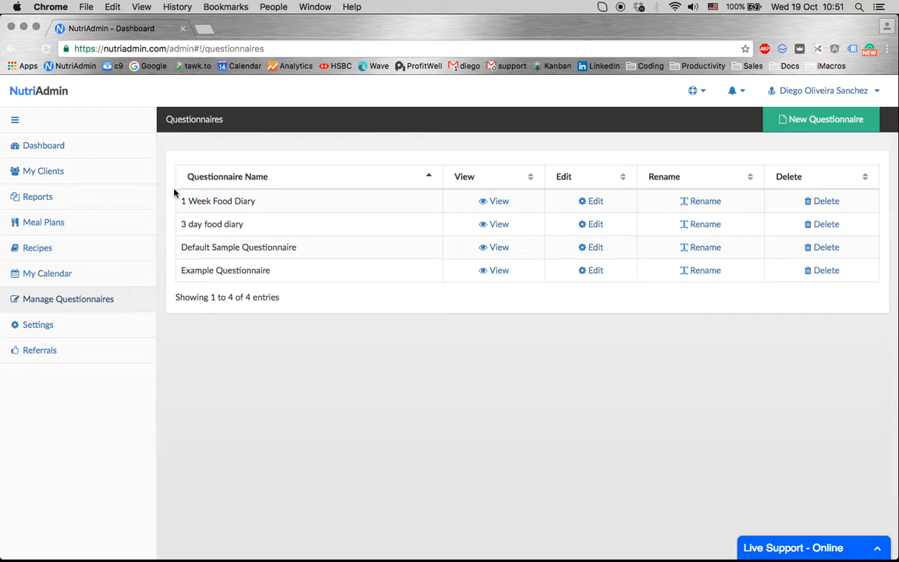
View the 1 Week Food Diary questionnaire as clients see it, then return to the questionnaire list.
left_click(427, 387)
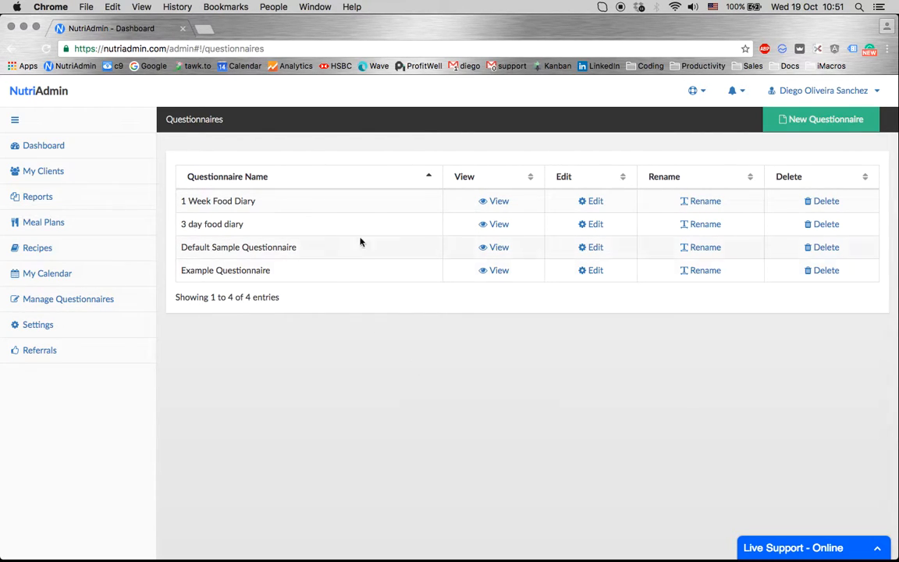
left_click(496, 201)
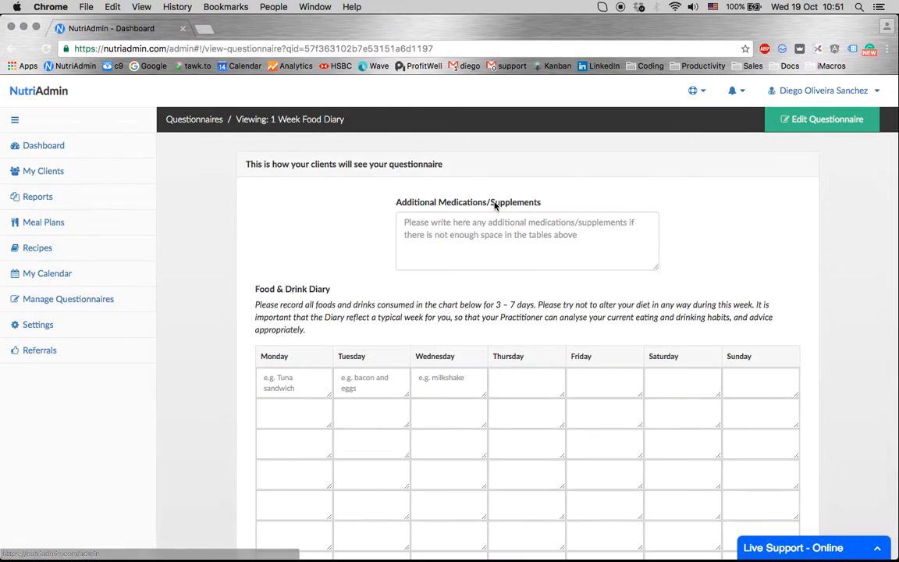
scroll(161, 418, "down", 1)
scroll(161, 418, "down", 3)
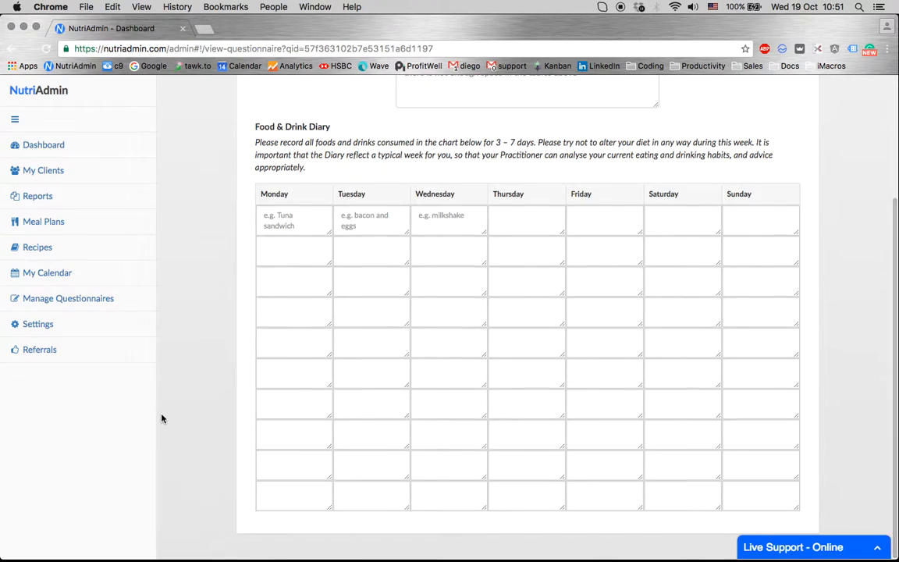
scroll(162, 419, "up", 3)
left_click(193, 119)
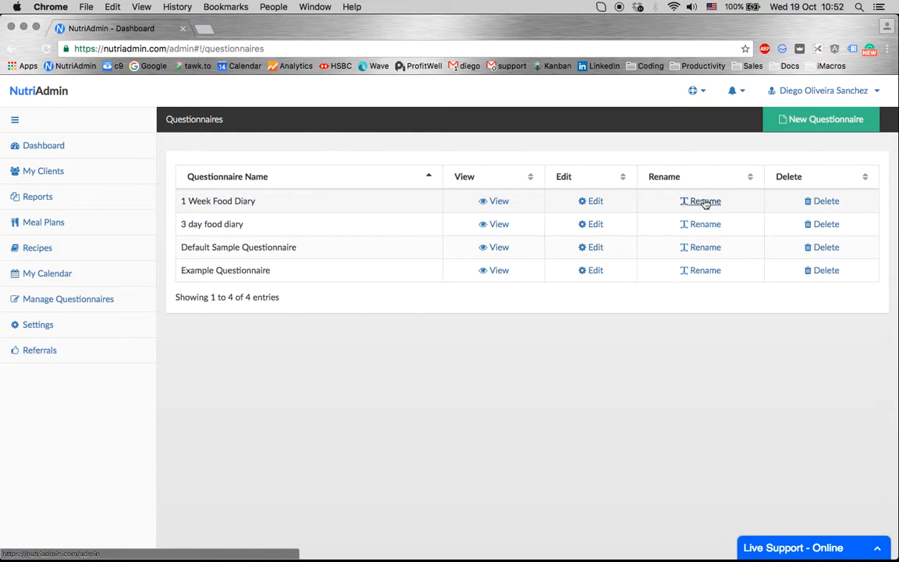
Open the 1 Week Food Diary for editing, check its custom fields and return to the pre-made fields.
left_click(594, 202)
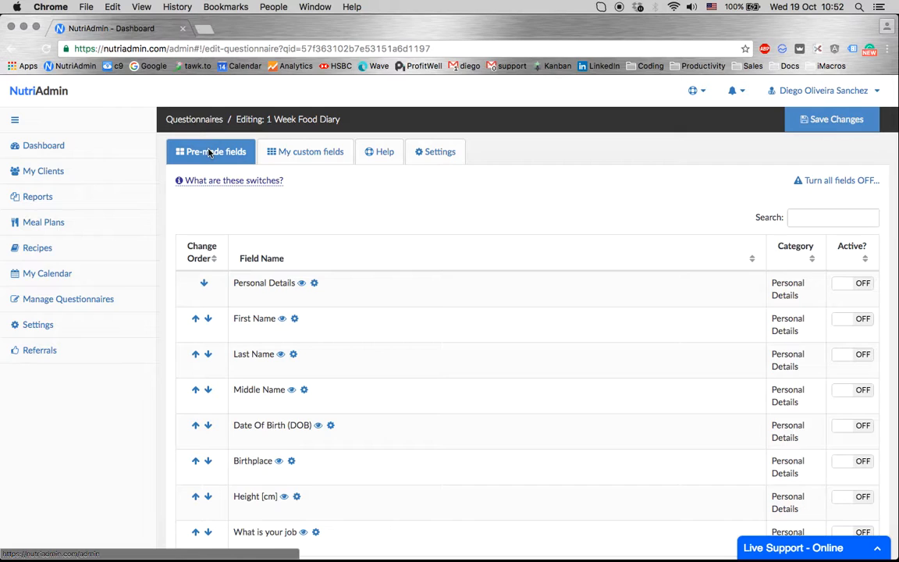
left_click(285, 151)
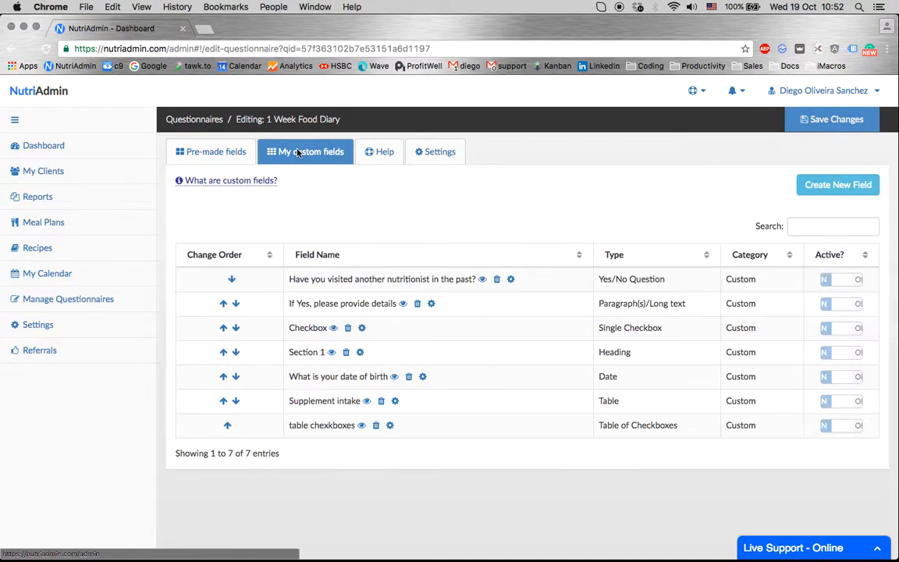
left_click(222, 154)
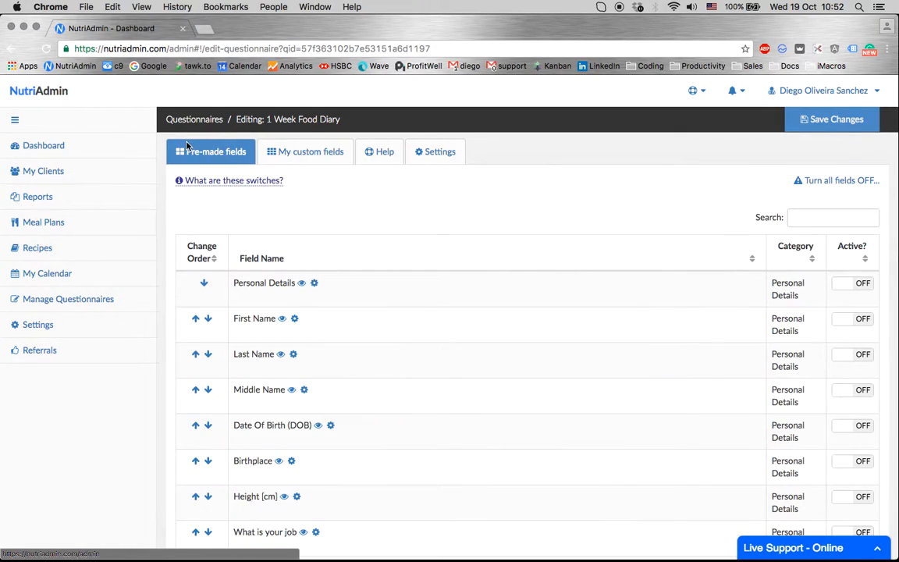
Look through the whole list of pre-made fields, examining the field names, their categories and which ones are active.
scroll(432, 279, "down", 1)
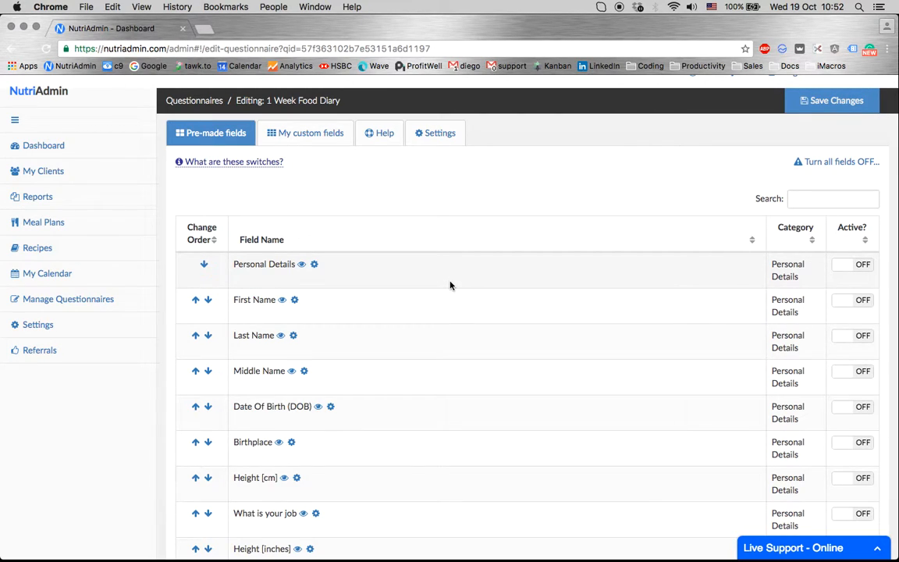
scroll(405, 282, "down", 1)
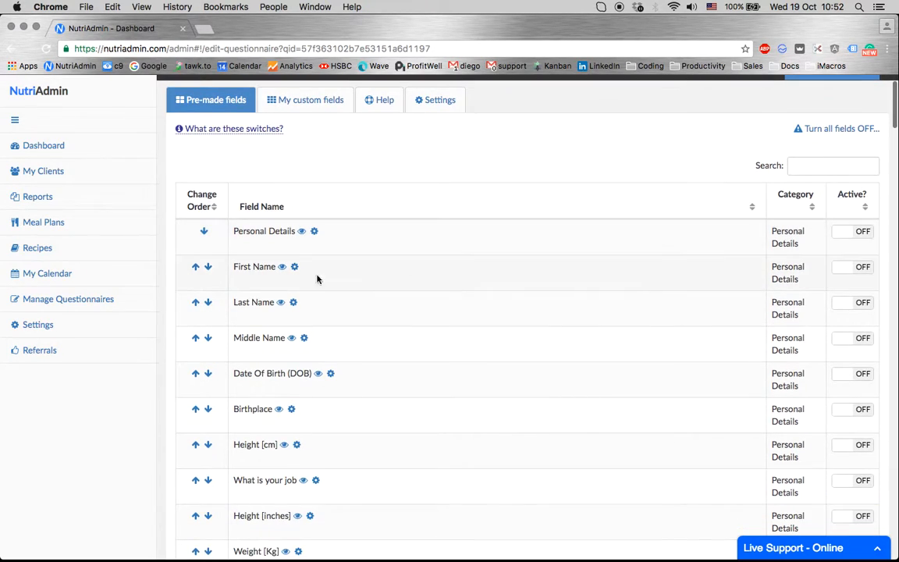
double_click(256, 266)
double_click(263, 302)
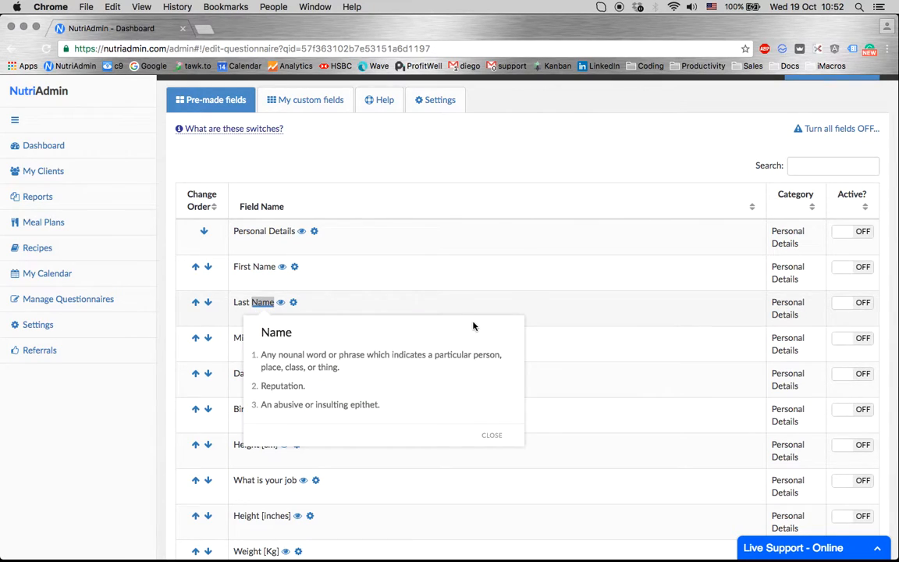
left_click(544, 312)
scroll(545, 312, "down", 12)
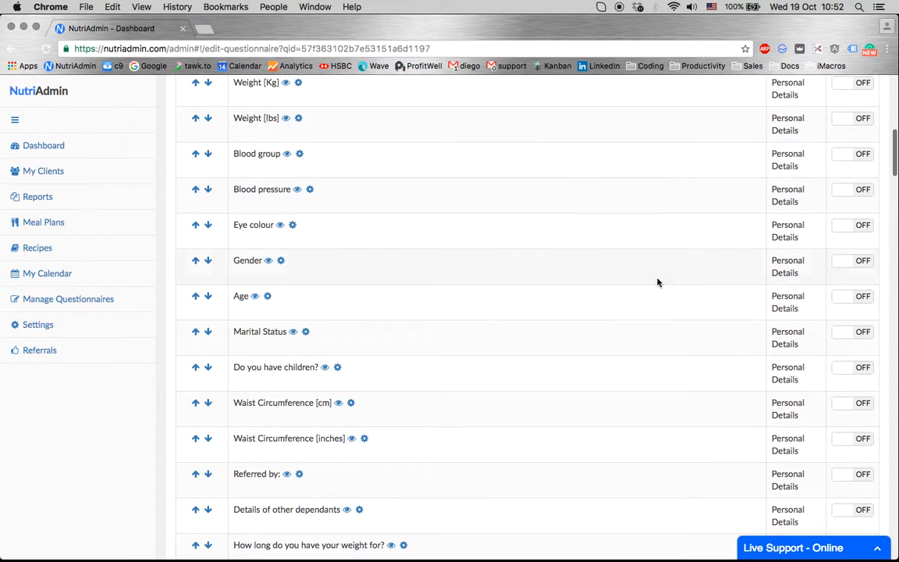
scroll(537, 409, "down", 14)
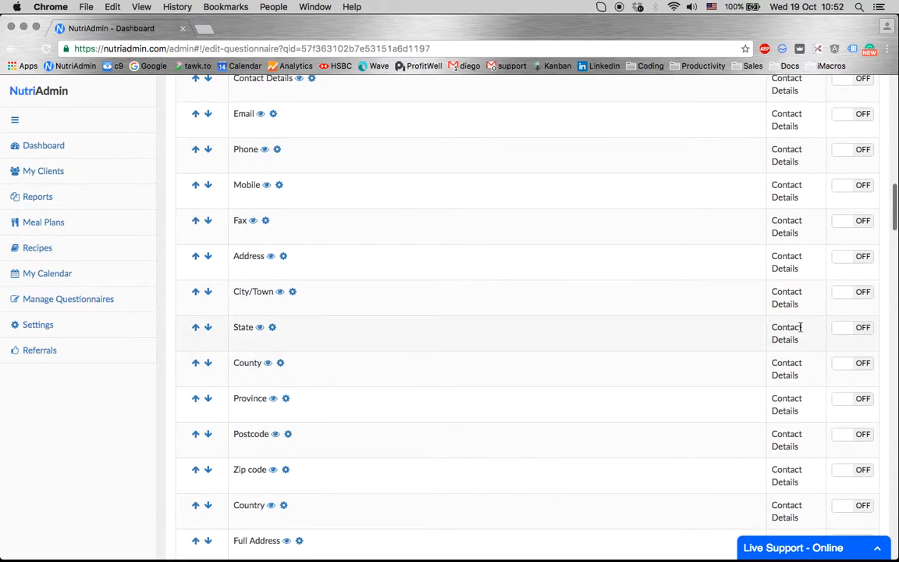
scroll(381, 431, "down", 10)
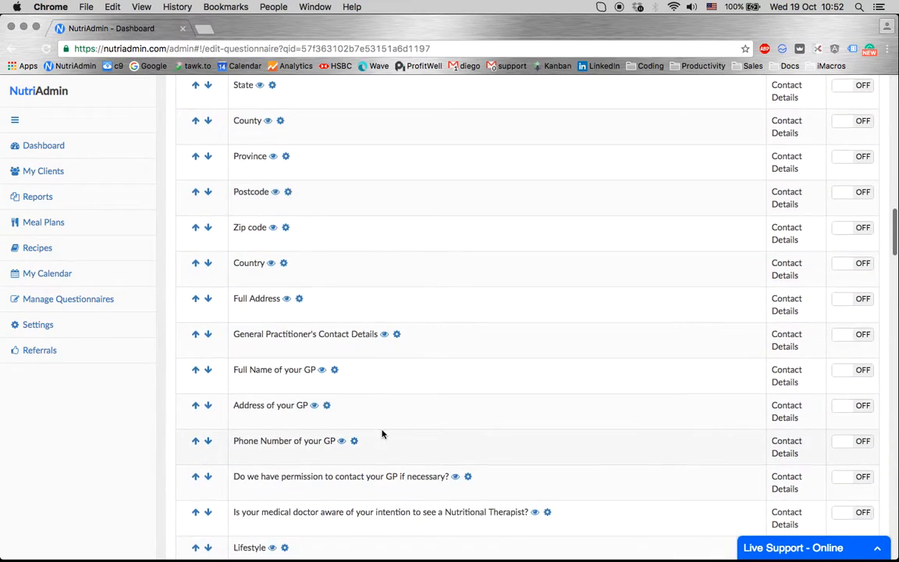
scroll(437, 390, "down", 5)
scroll(404, 327, "down", 9)
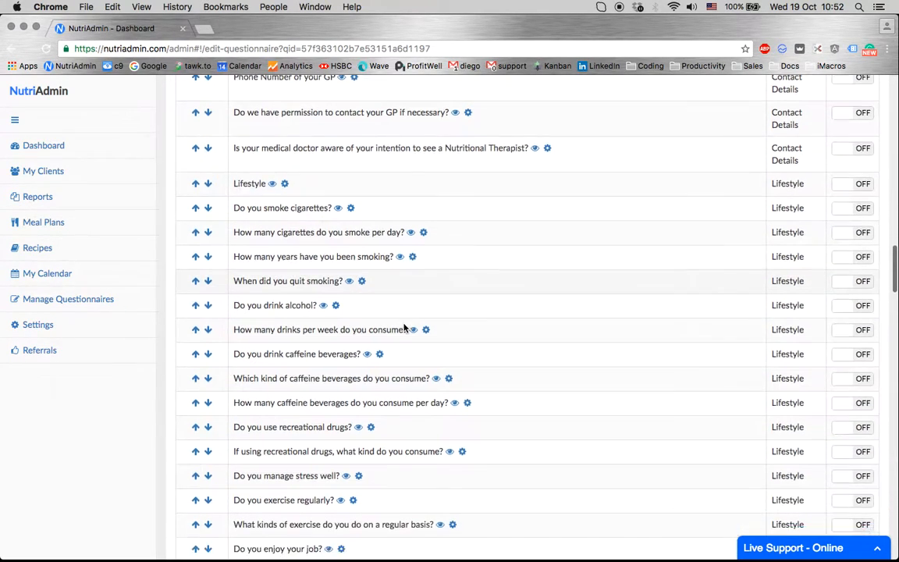
scroll(482, 258, "down", 5)
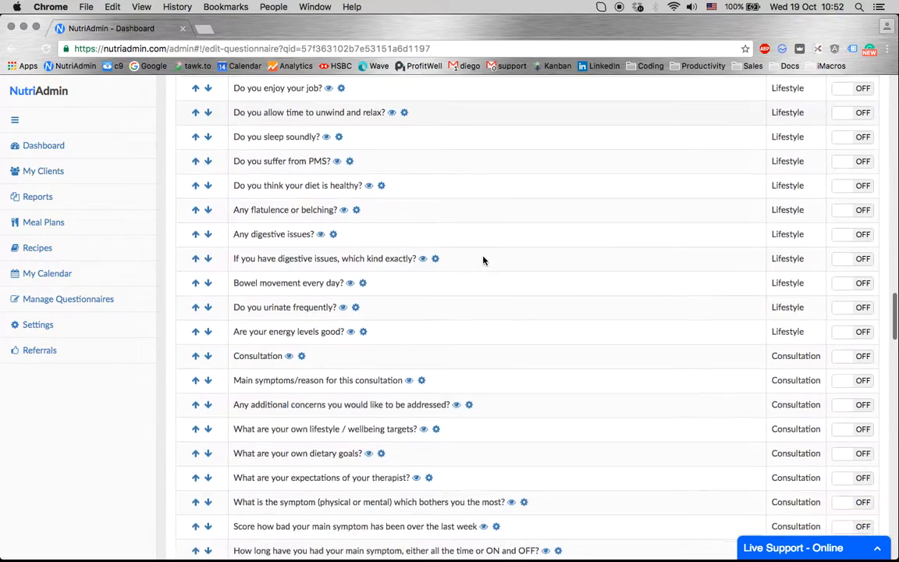
scroll(482, 260, "down", 2)
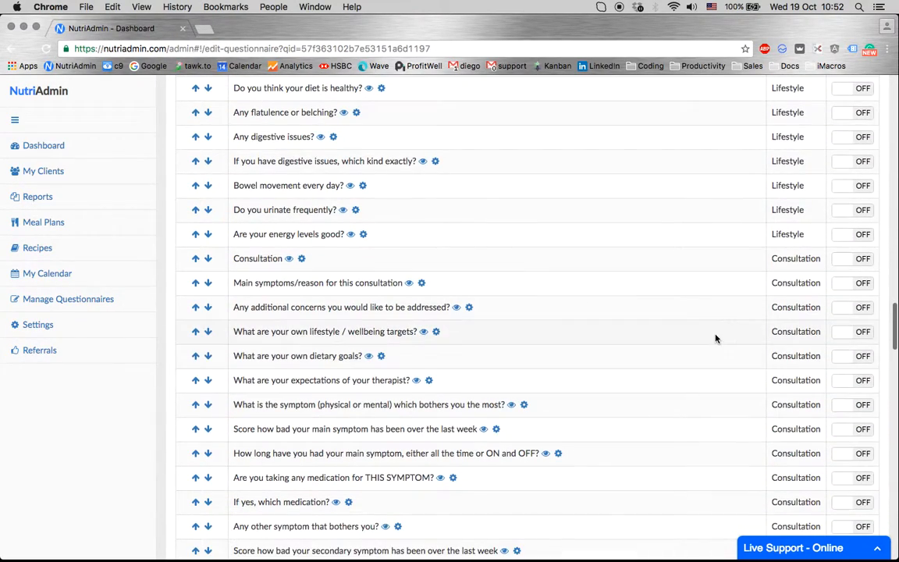
scroll(715, 338, "down", 10)
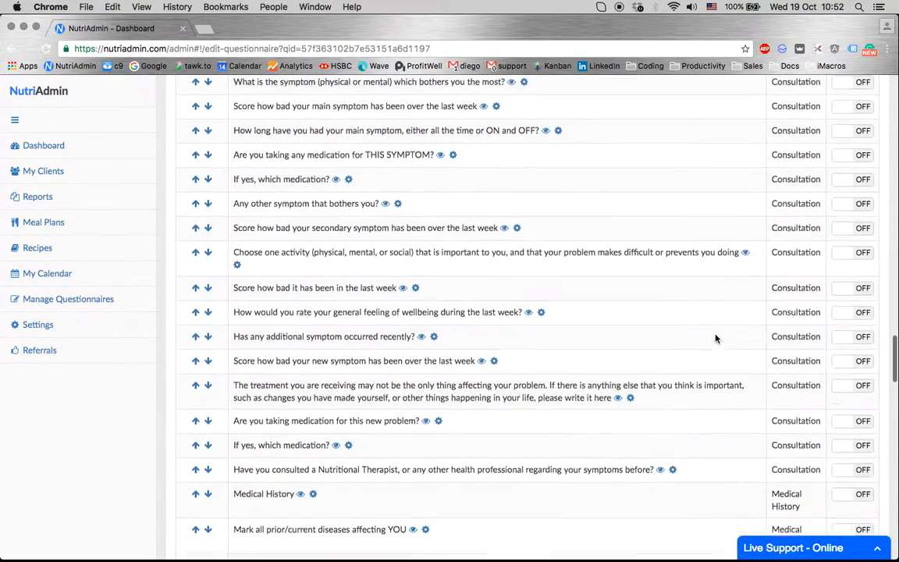
scroll(716, 338, "down", 15)
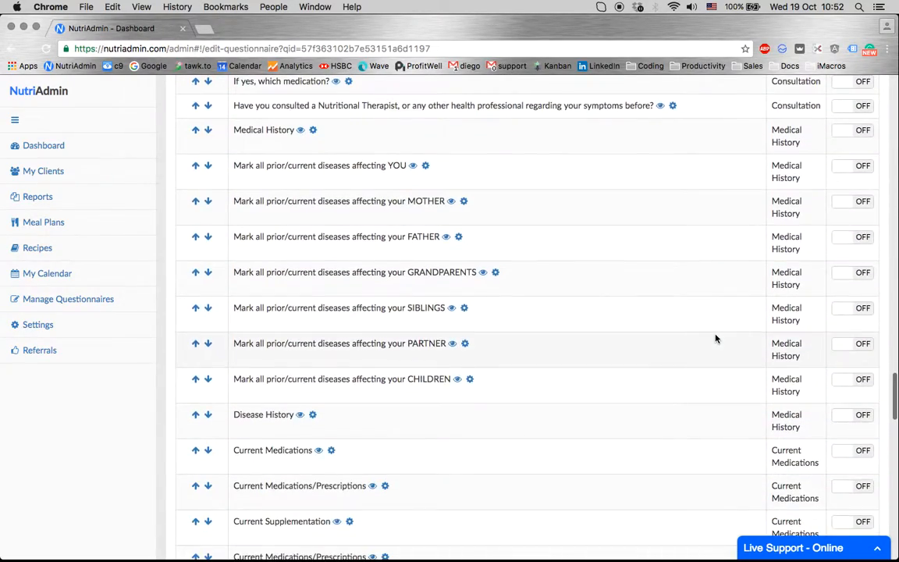
scroll(715, 338, "down", 18)
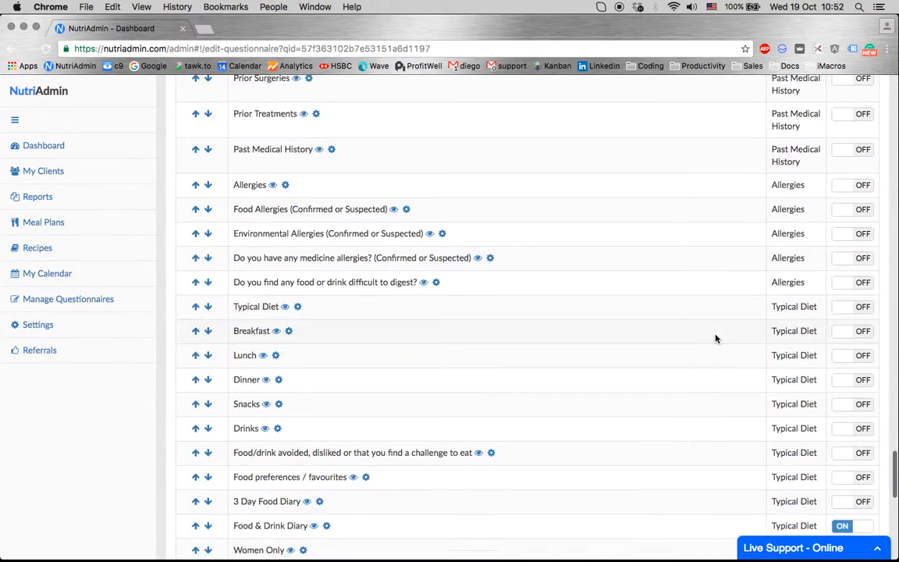
scroll(715, 337, "down", 6)
scroll(715, 337, "up", 20)
scroll(715, 338, "up", 20)
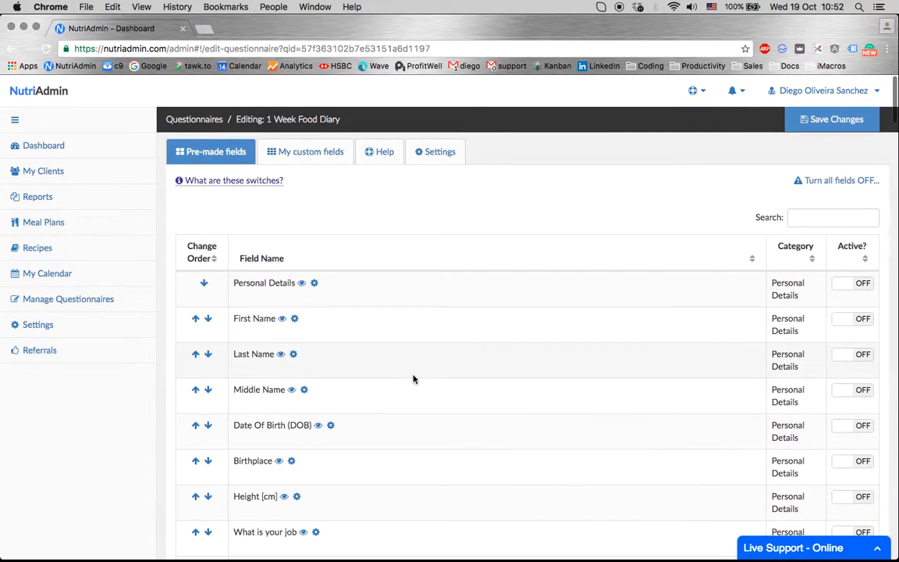
Filter the pre-made fields with the search text "supplem".
left_click(825, 217)
type("suppleme")
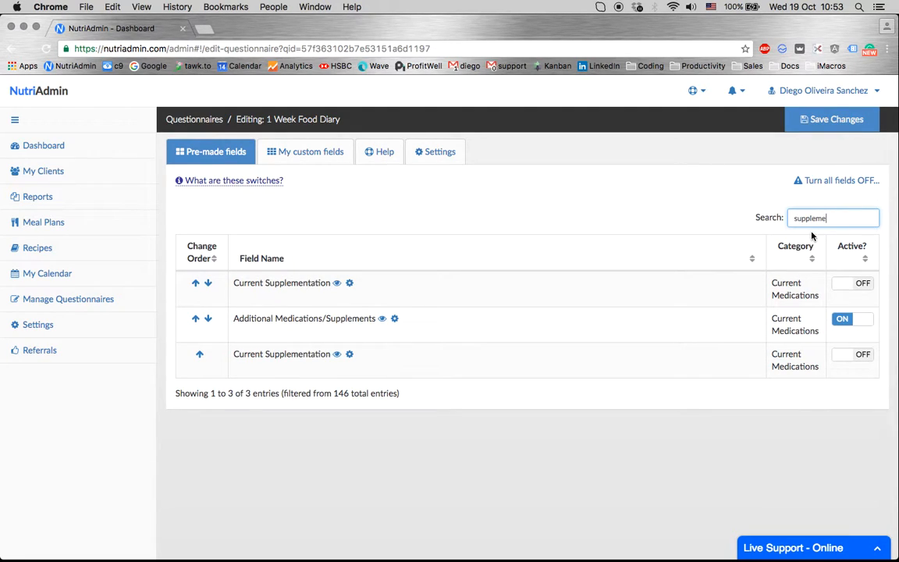
type("asdhjkasd")
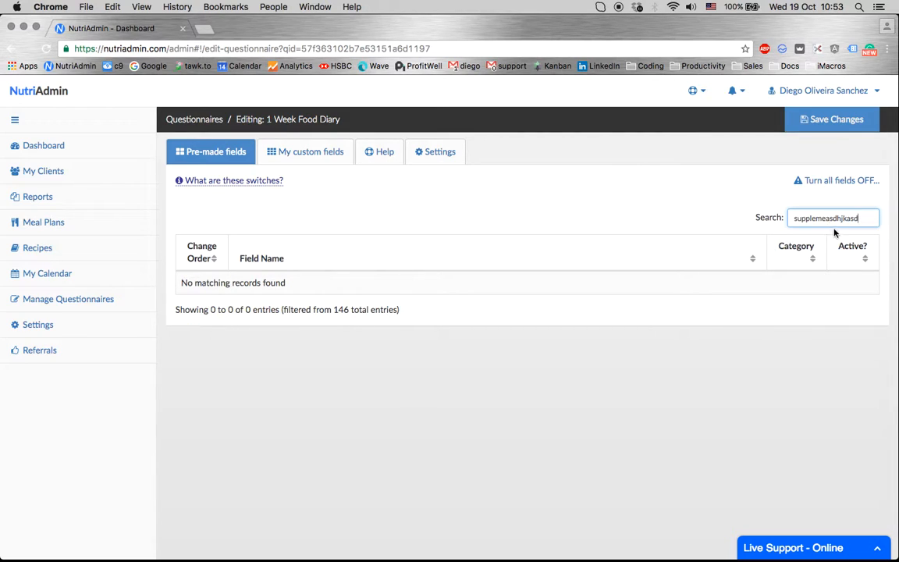
left_click_drag(825, 218, 865, 218)
key("BackSpace")
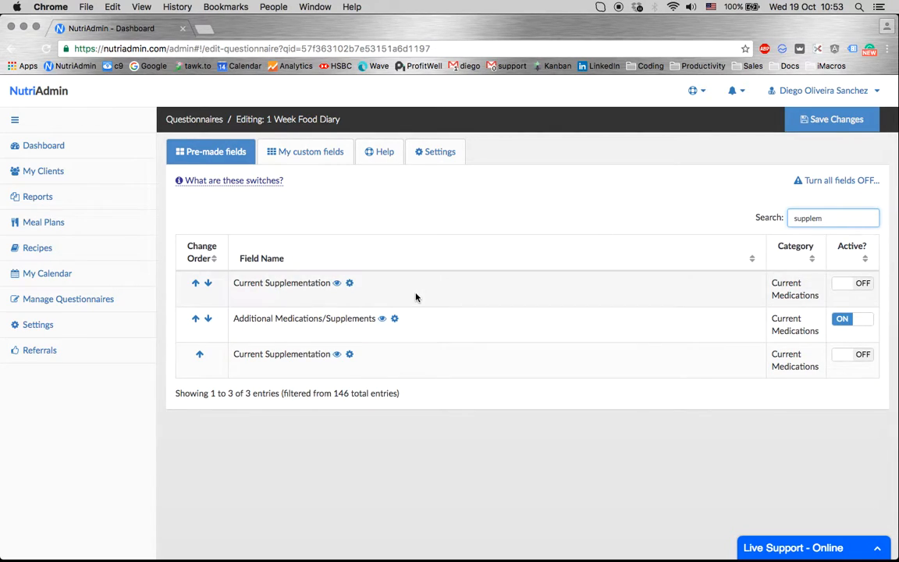
Preview the last Current Supplementation field, examine its table layout and close the preview.
left_click(339, 356)
scroll(338, 358, "down", 3)
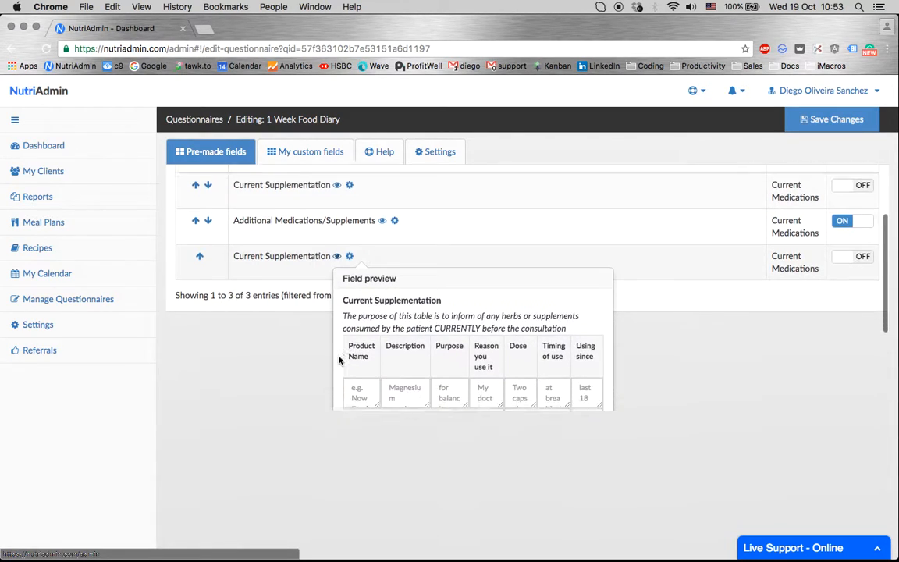
scroll(339, 359, "down", 3)
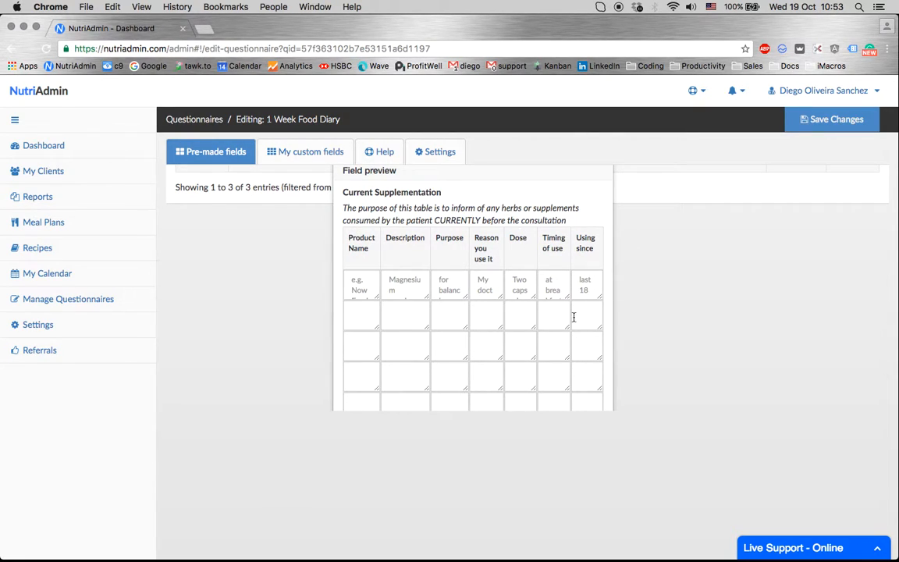
left_click(757, 310)
scroll(757, 307, "up", 3)
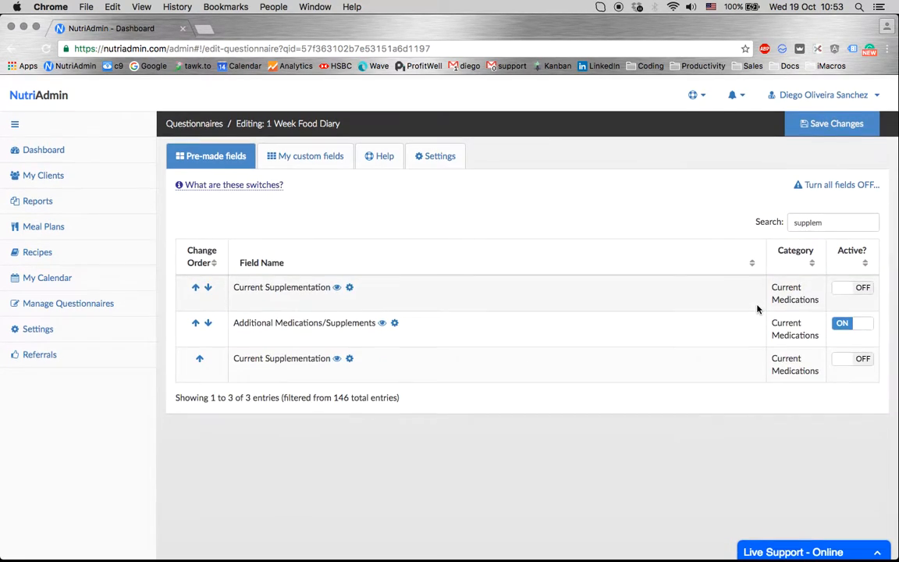
Activate the last Current Supplementation field in the filtered list and save the changes to the questionnaire.
left_click(848, 354)
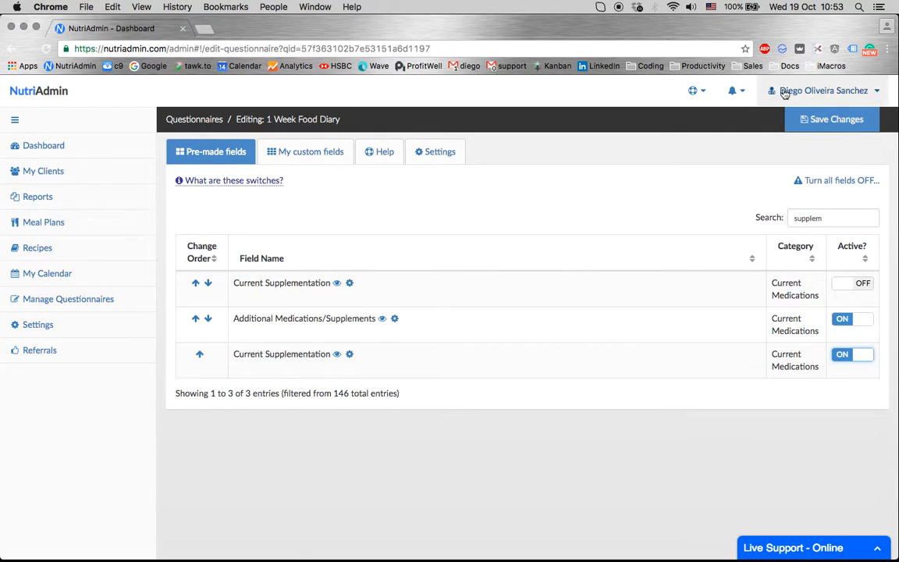
left_click(826, 124)
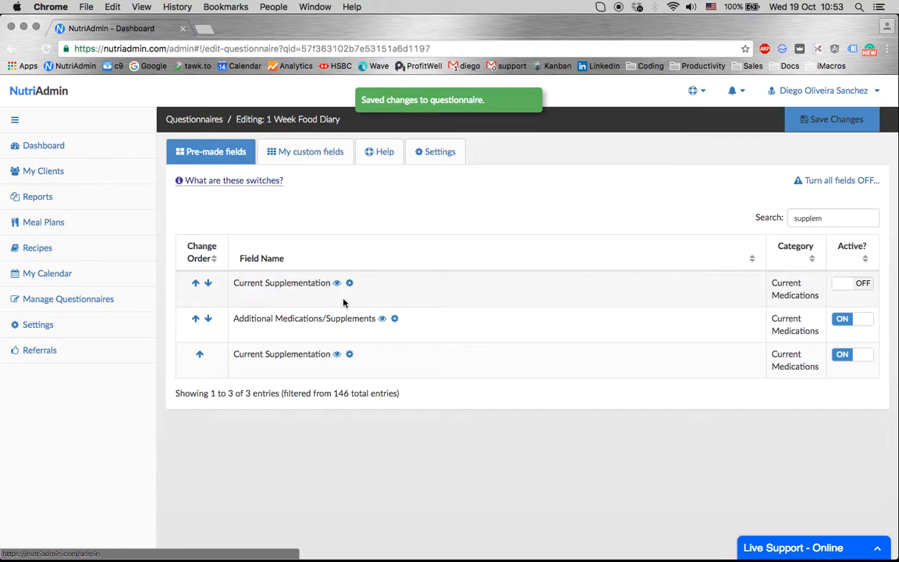
View the saved 1 Week Food Diary as clients see it, examine its Current Supplementation table and return to the questionnaire list.
left_click(194, 120)
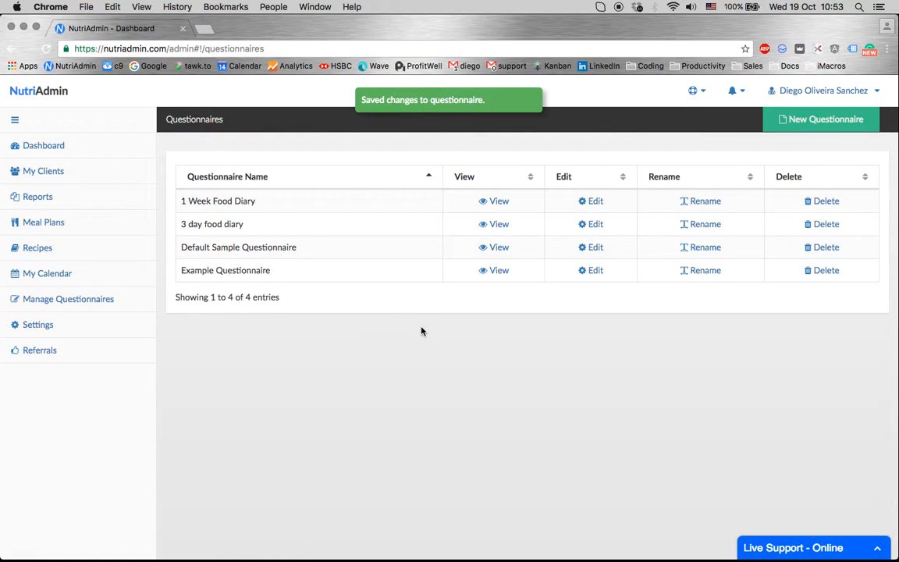
left_click(497, 203)
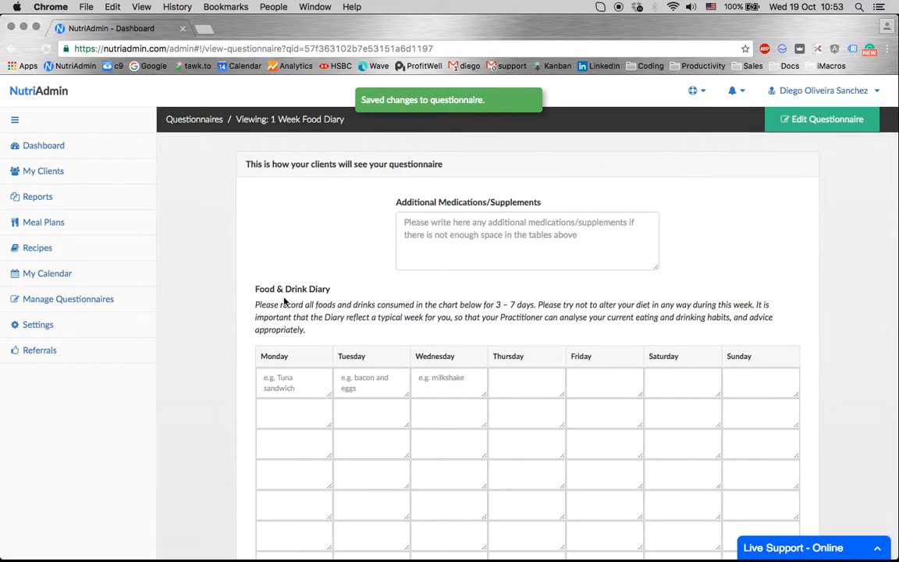
scroll(267, 323, "down", 8)
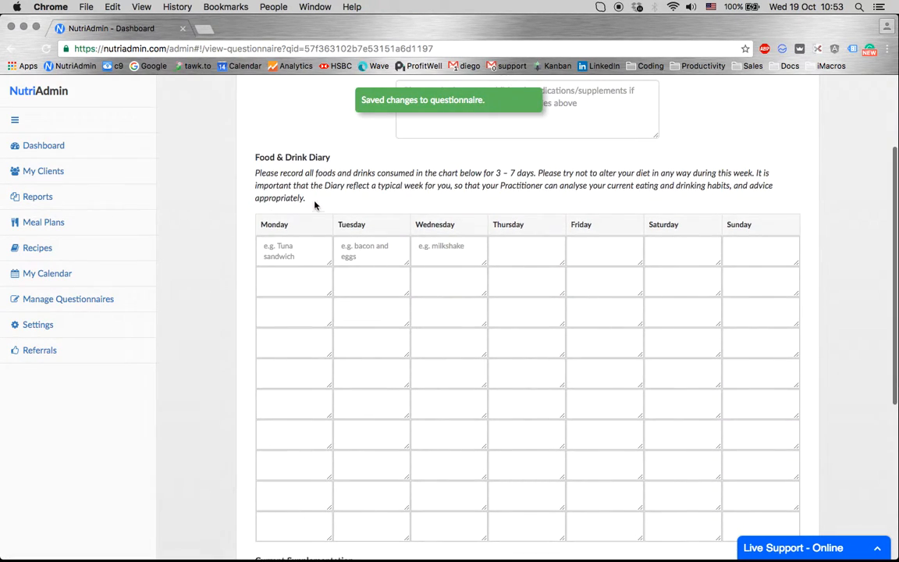
scroll(265, 374, "down", 3)
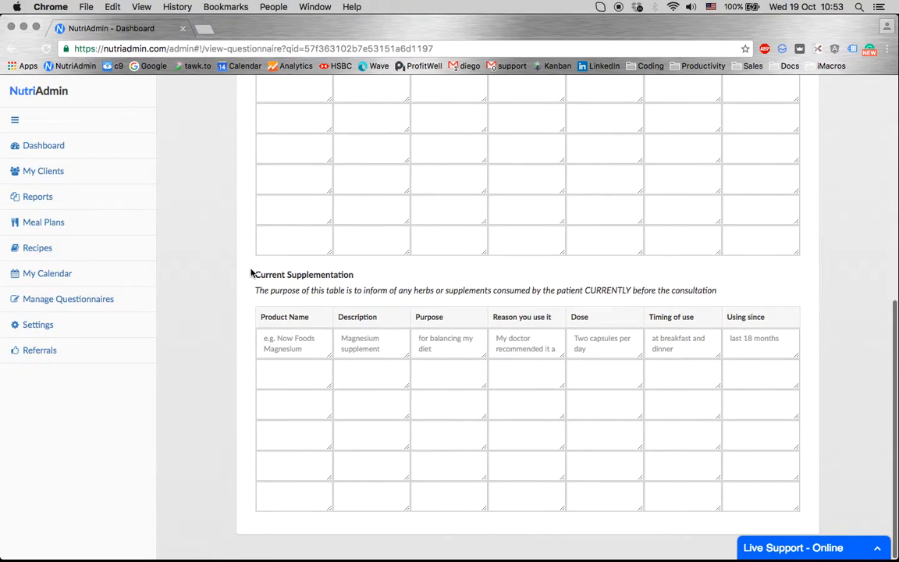
left_click_drag(251, 272, 561, 457)
left_click(369, 403)
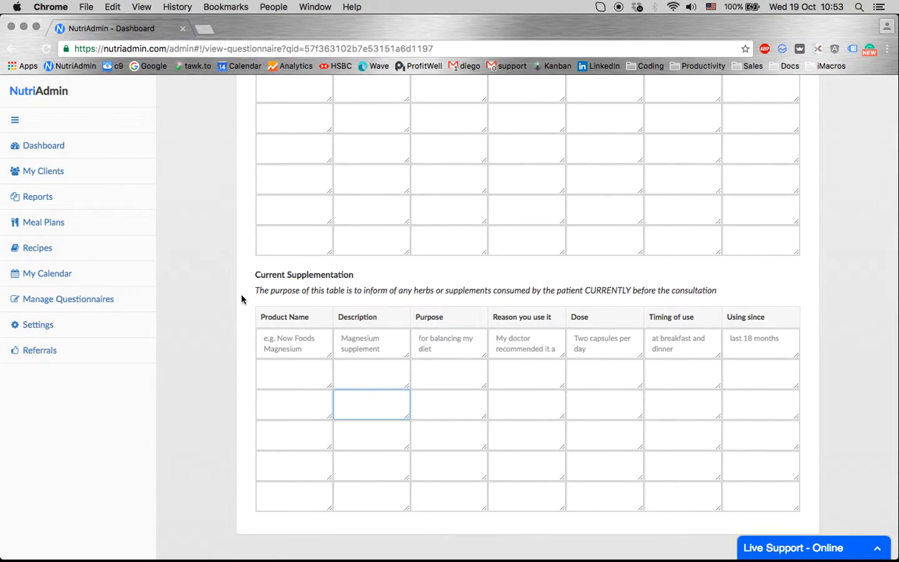
scroll(242, 299, "up", 15)
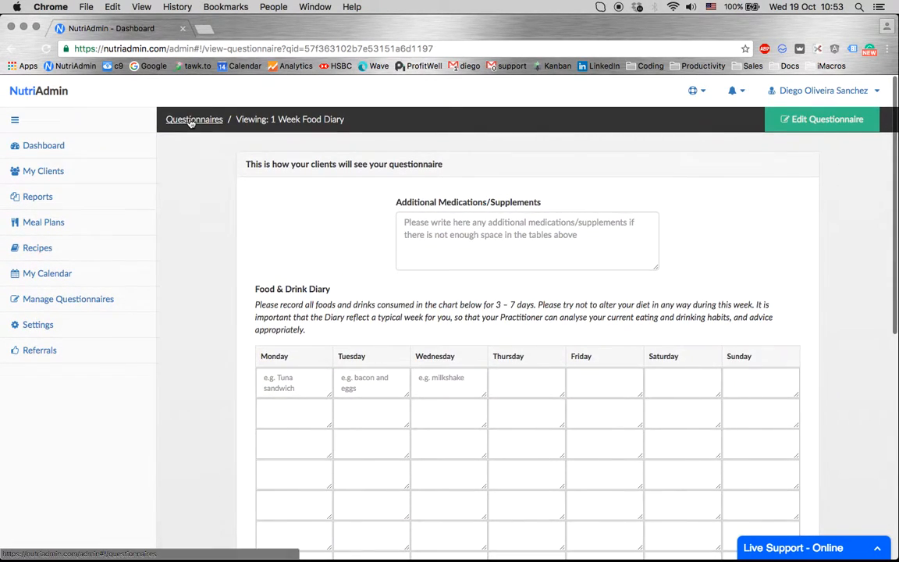
left_click(196, 120)
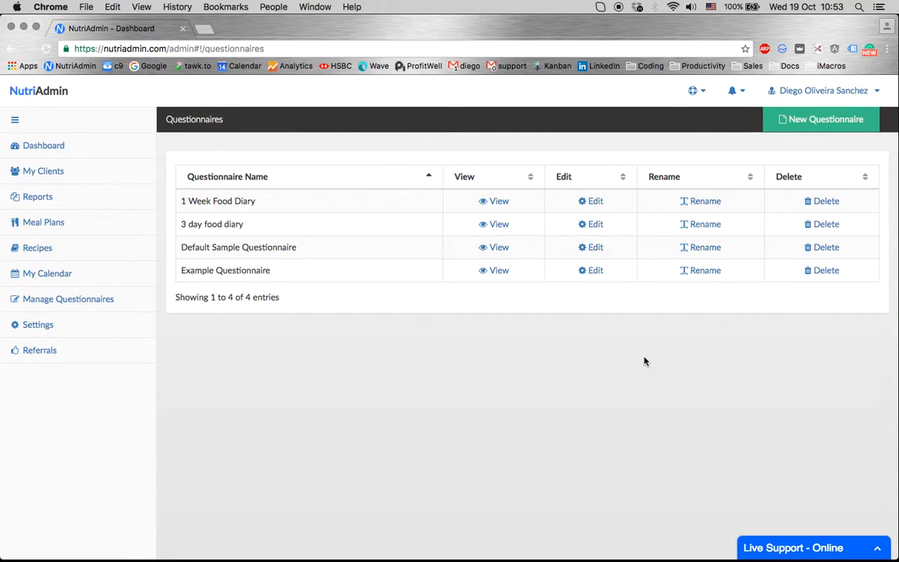
Create a new questionnaire named "New Questionnaire".
left_click(803, 125)
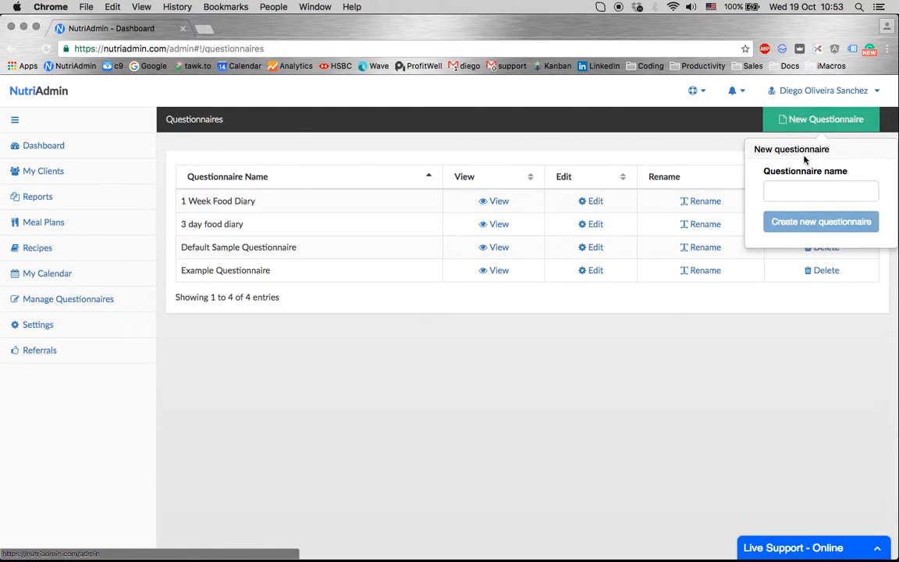
type("New")
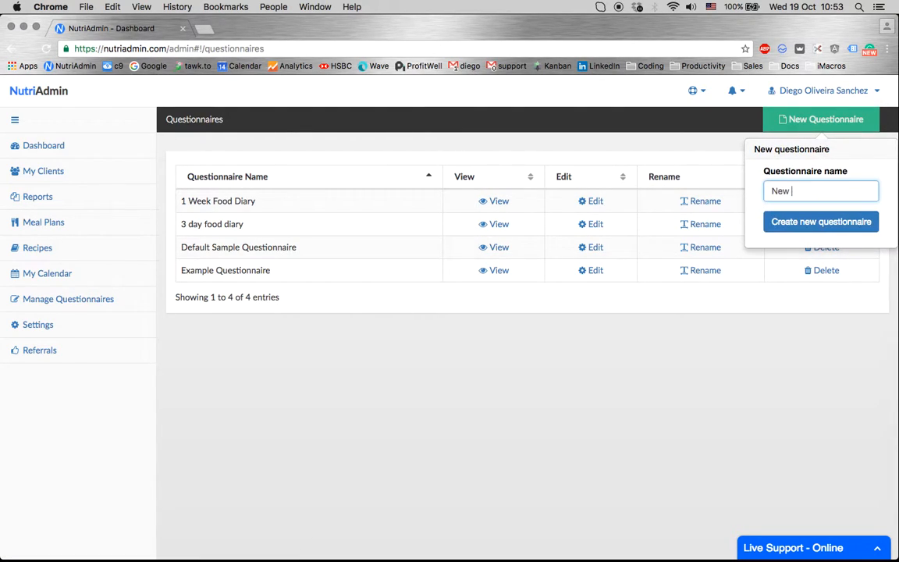
type(" Questionnaire")
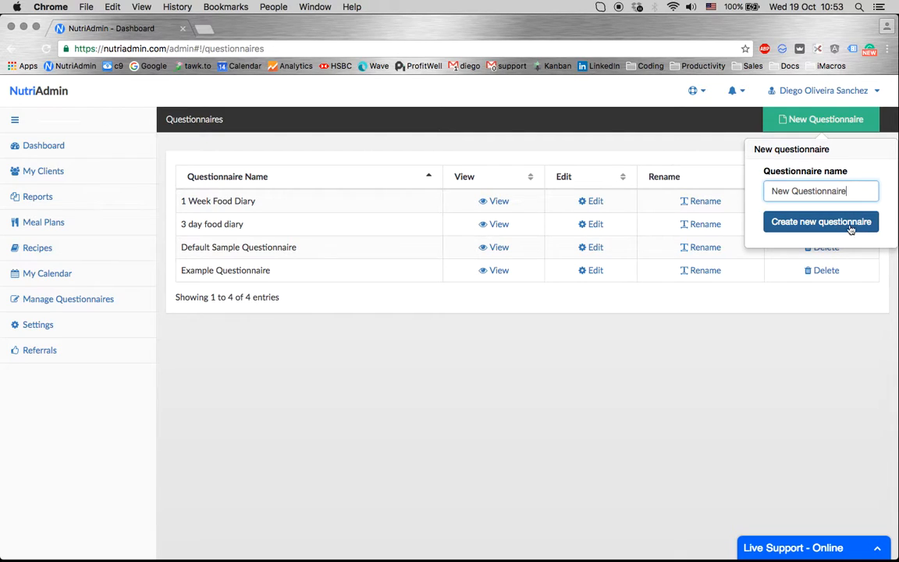
left_click(797, 225)
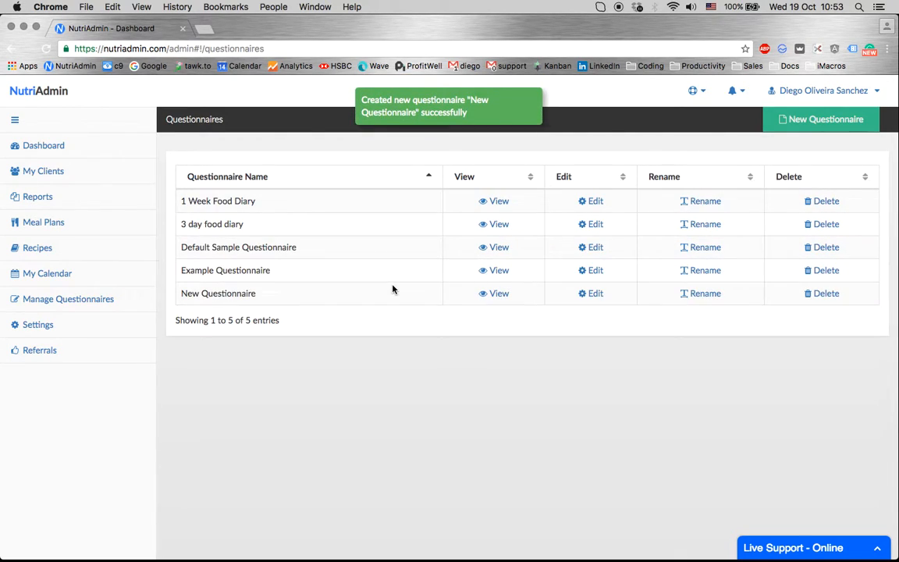
triple_click(249, 331)
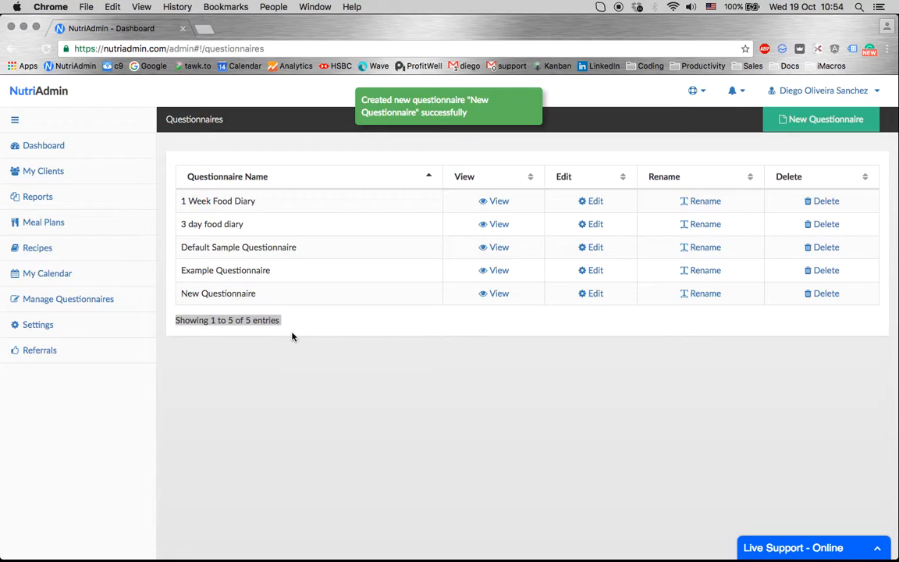
left_click(221, 422)
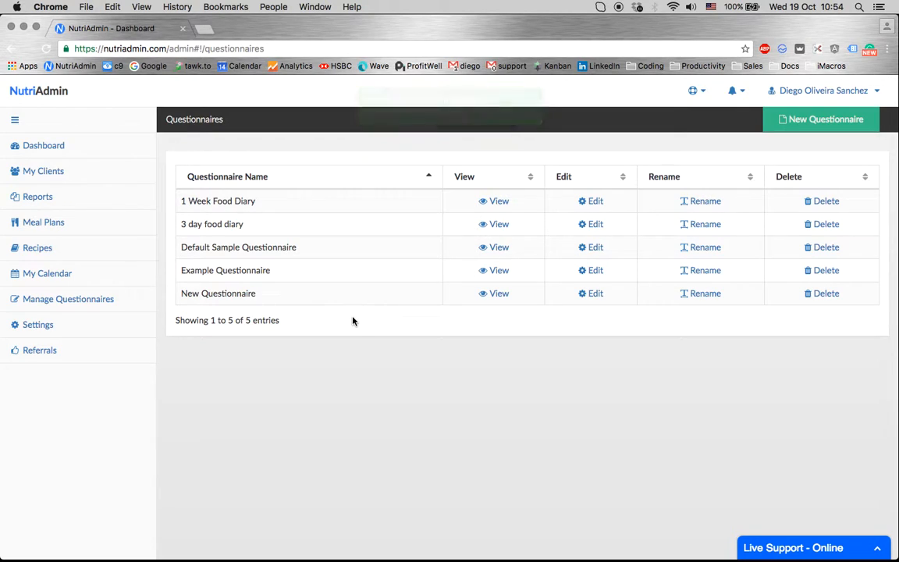
triple_click(374, 329)
left_click(472, 320)
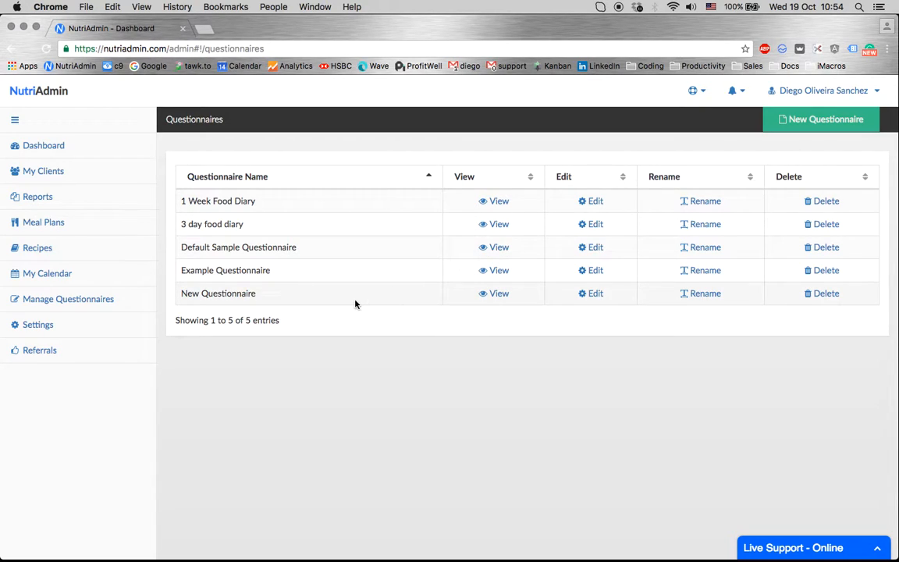
Open New Questionnaire for editing and activate its pre-made First Name and Last Name fields.
left_click(585, 294)
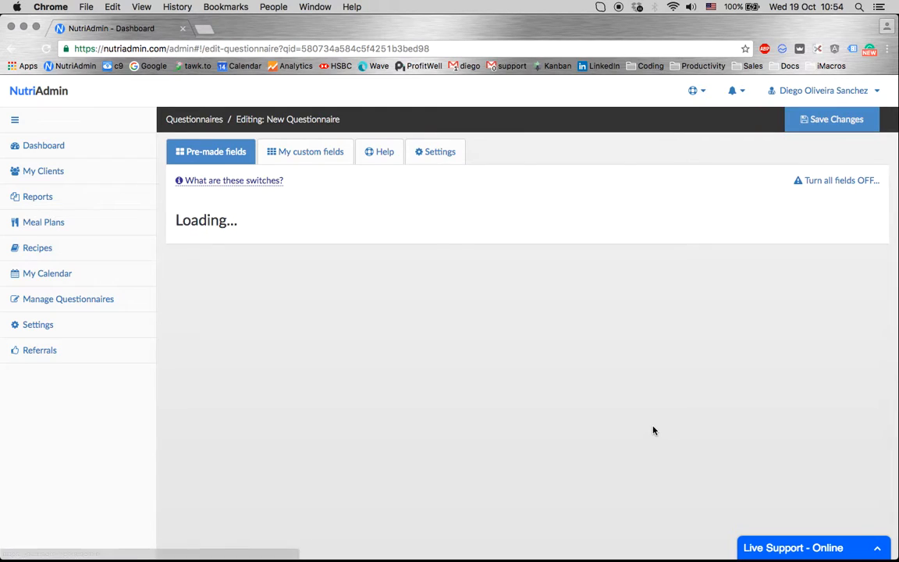
scroll(890, 158, "down", 3)
scroll(831, 400, "down", 10)
scroll(831, 400, "up", 15)
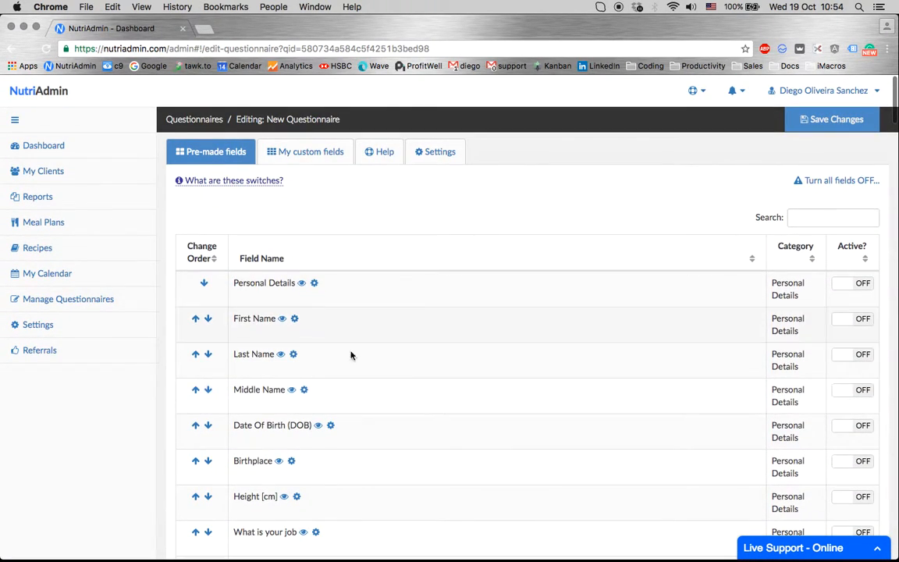
left_click(847, 325)
left_click(846, 357)
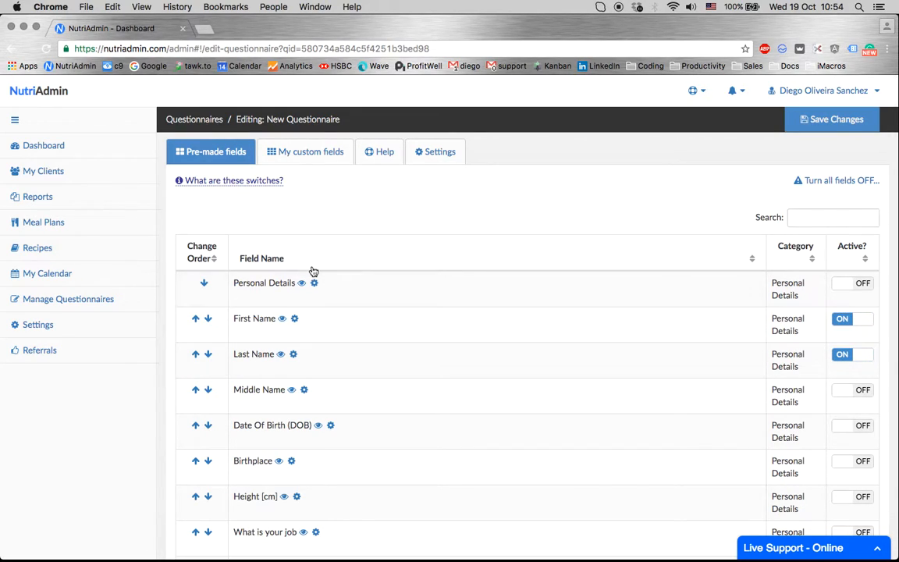
Compare the custom fields list of New Questionnaire with its pre-made fields list.
left_click(307, 146)
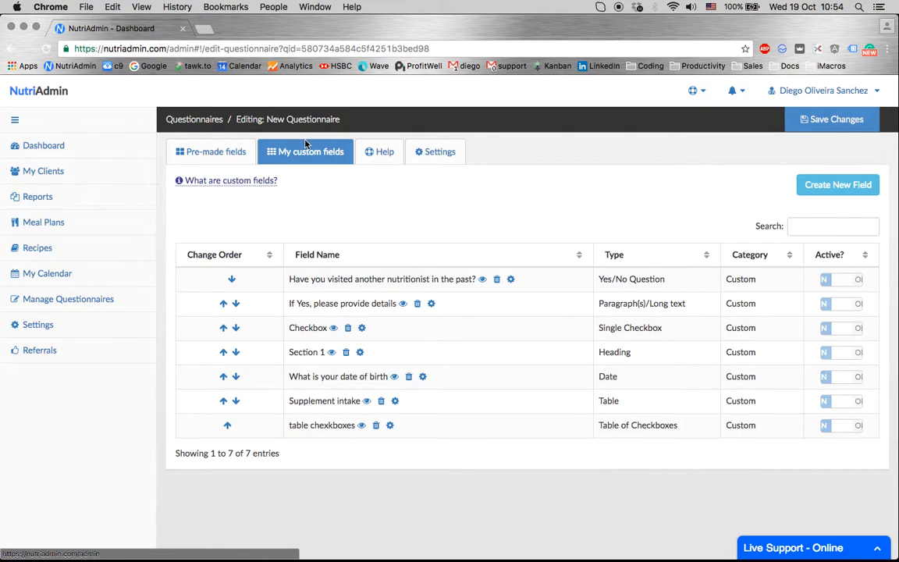
left_click(212, 154)
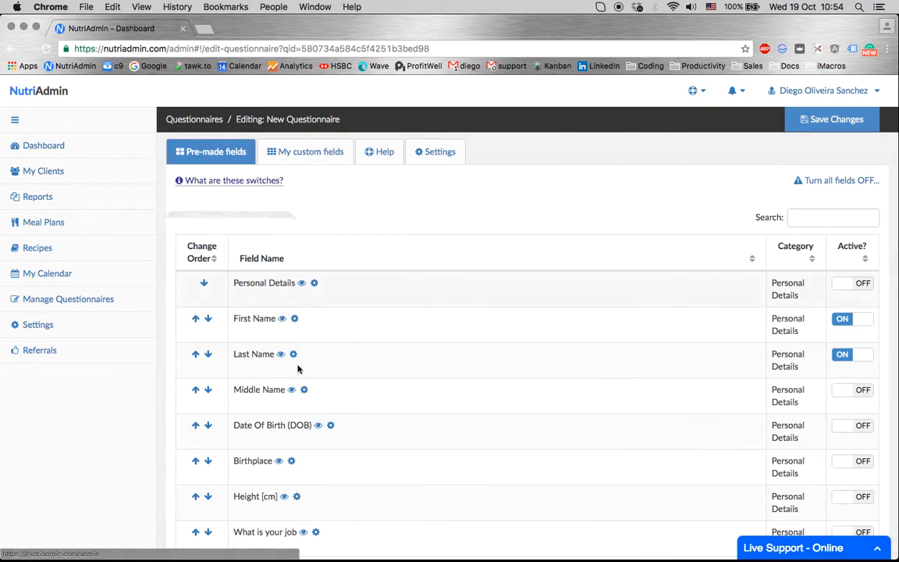
left_click(312, 159)
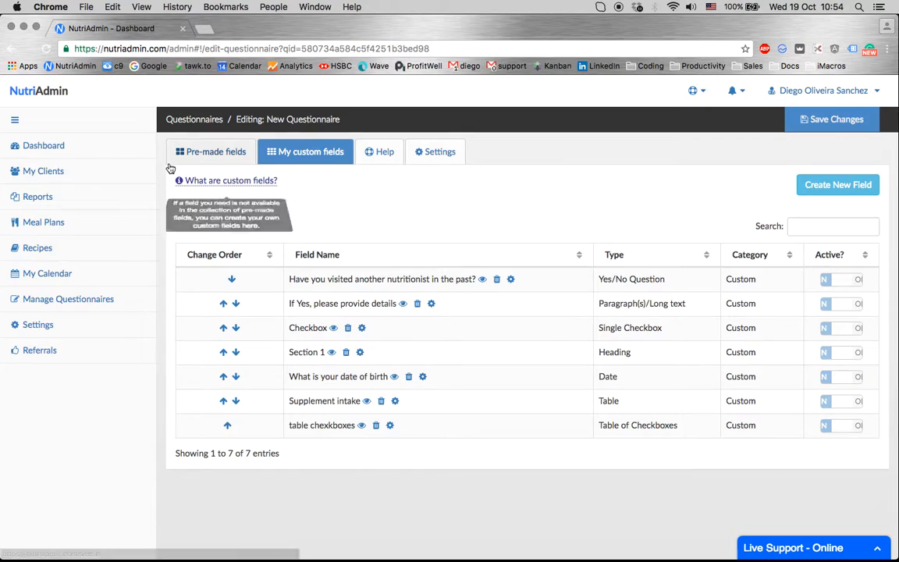
left_click(224, 152)
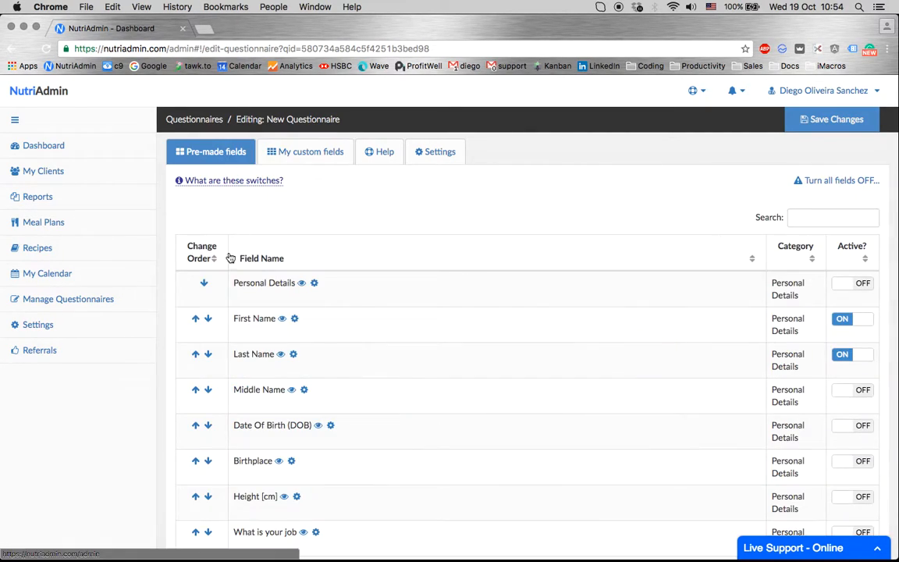
Create a custom field named "Have you ever visited a nutritionist before?" with the field type Yes/No Question.
left_click(313, 152)
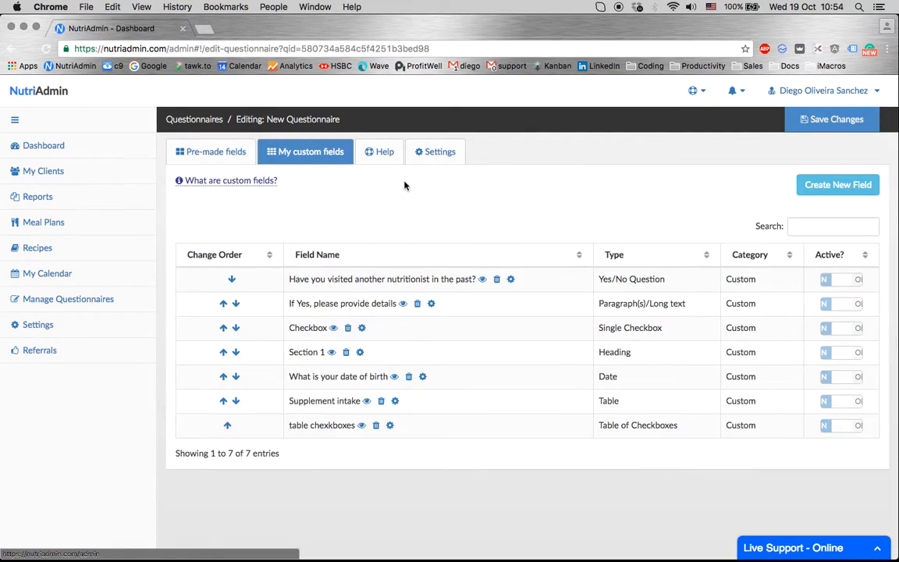
left_click(829, 189)
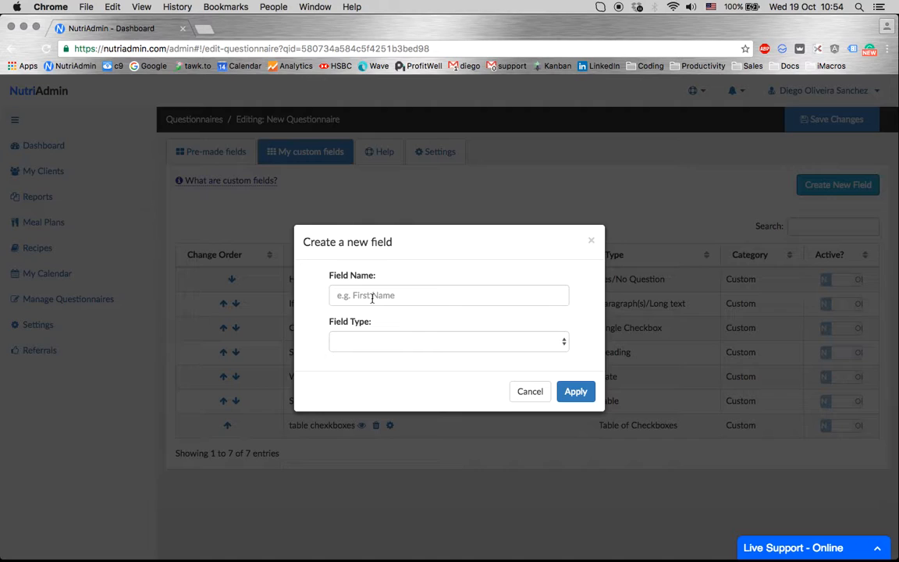
left_click(372, 297)
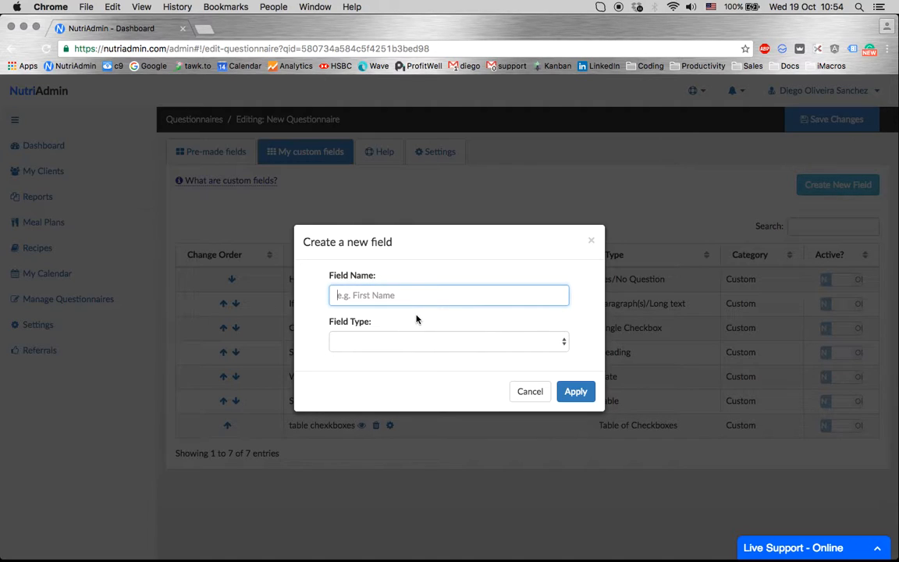
type("Have you ever visited a nutritionist before?")
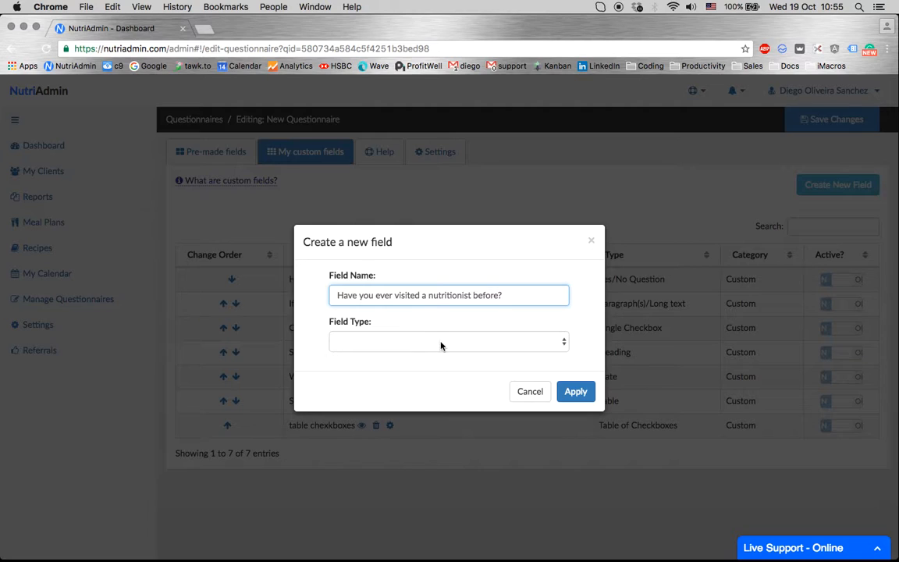
left_click(440, 346)
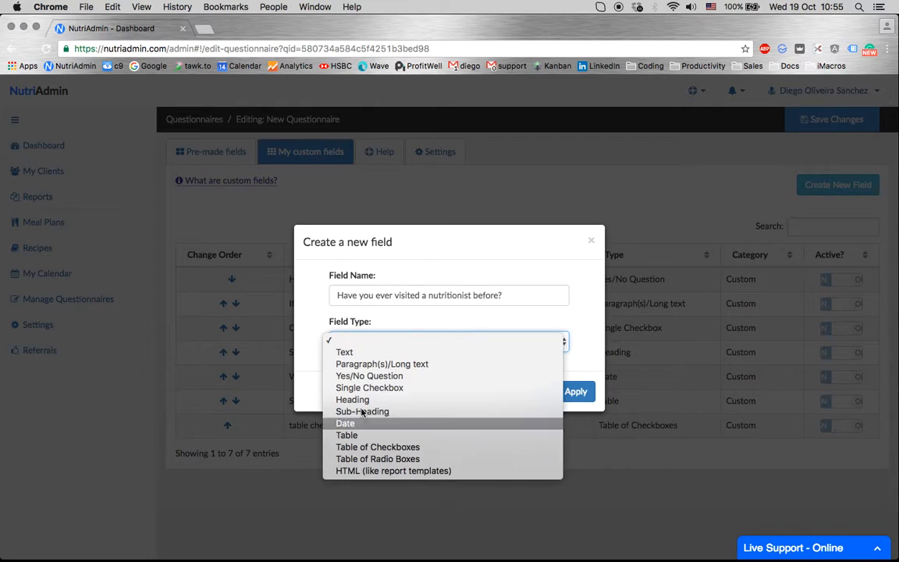
left_click(366, 378)
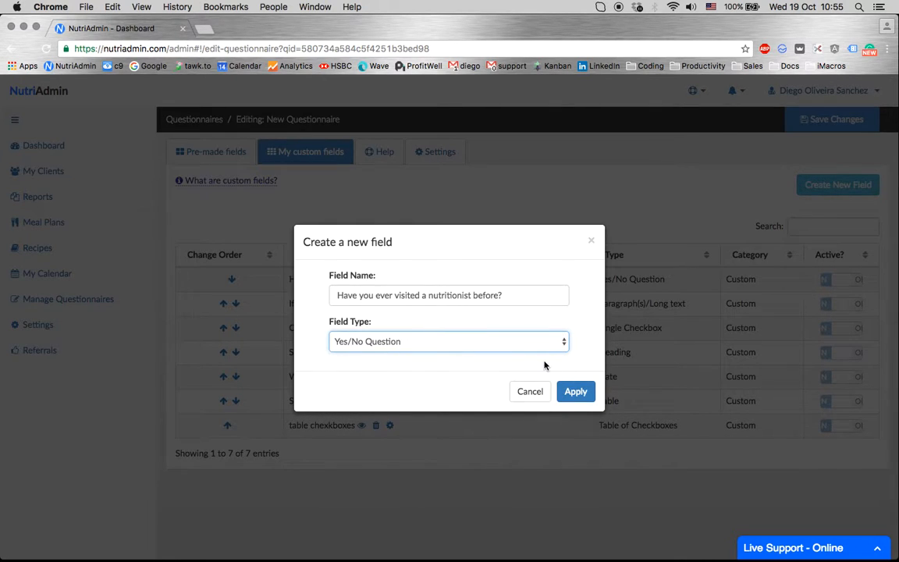
left_click(581, 391)
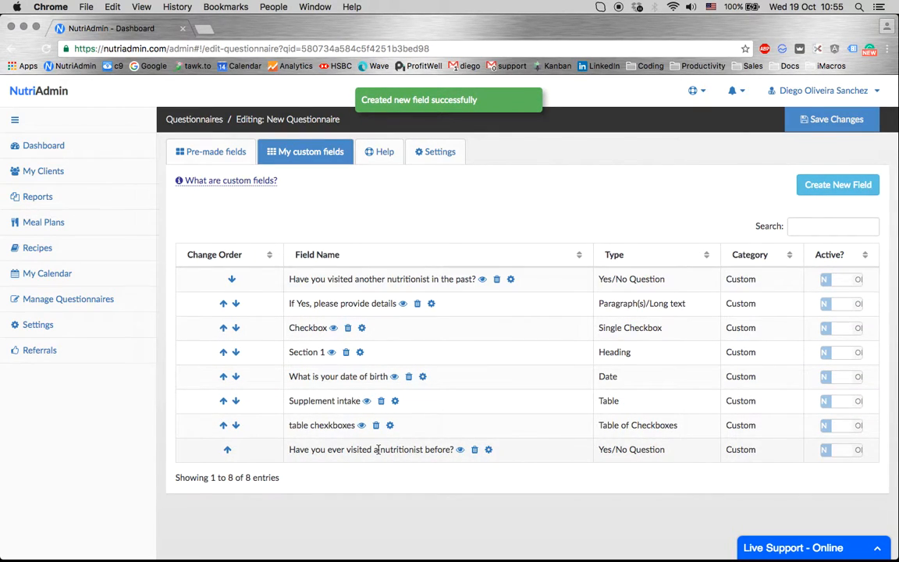
Preview the "Have you ever visited a nutritionist before?" field, try its Yes and No answers and close the preview.
triple_click(377, 449)
left_click(435, 475)
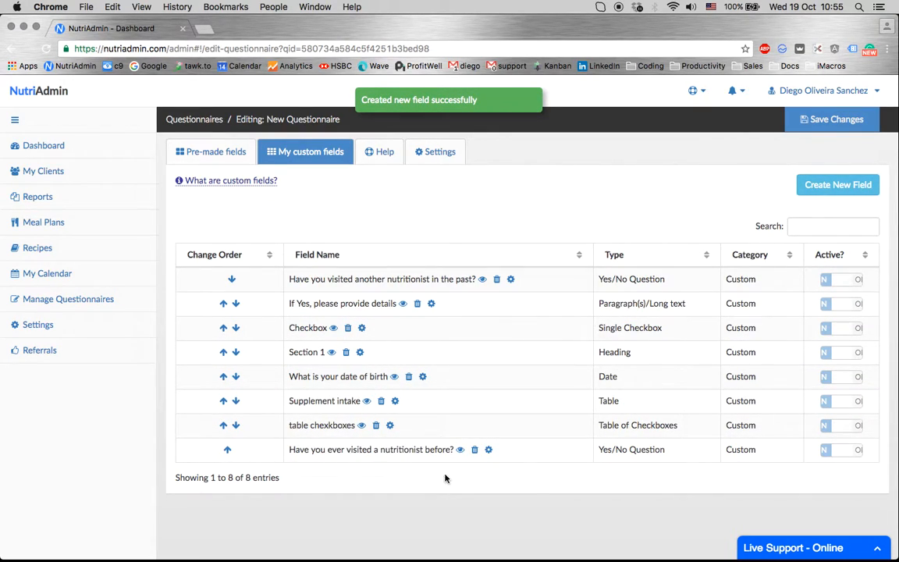
mouse_move(463, 455)
scroll(464, 455, "down", 1)
left_click(483, 481)
left_click(543, 489)
left_click(480, 487)
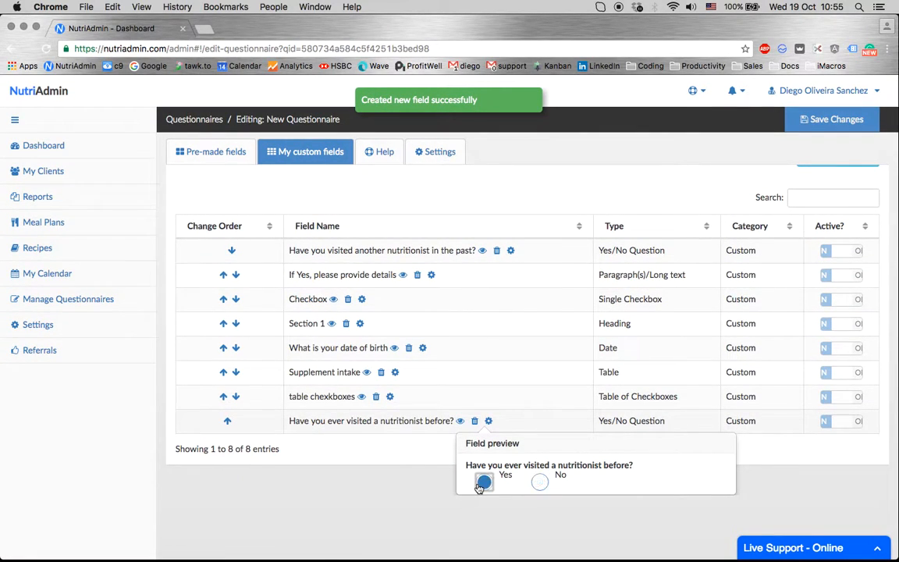
left_click(424, 446)
Activate the custom field "Have you ever visited a nutritionist before?" and save the changes to the questionnaire.
left_click(832, 449)
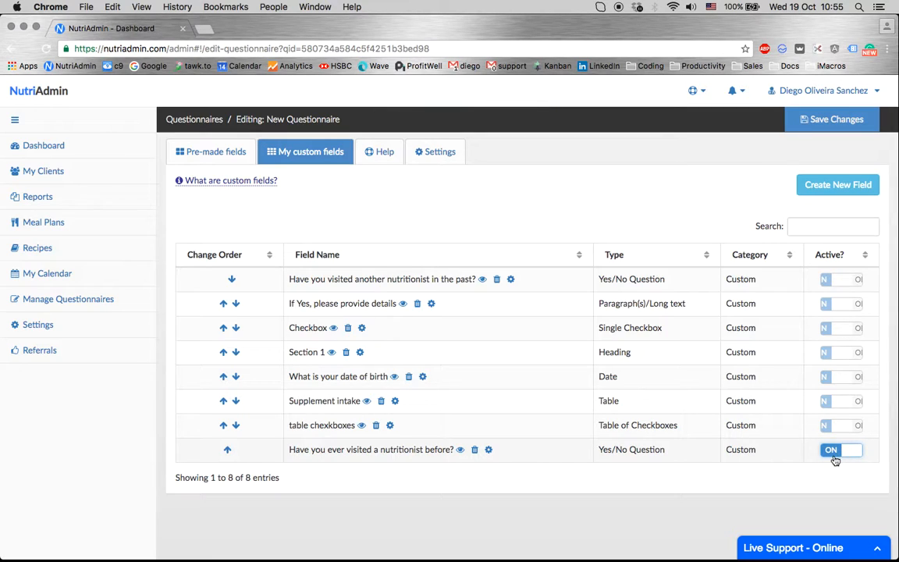
left_click(831, 118)
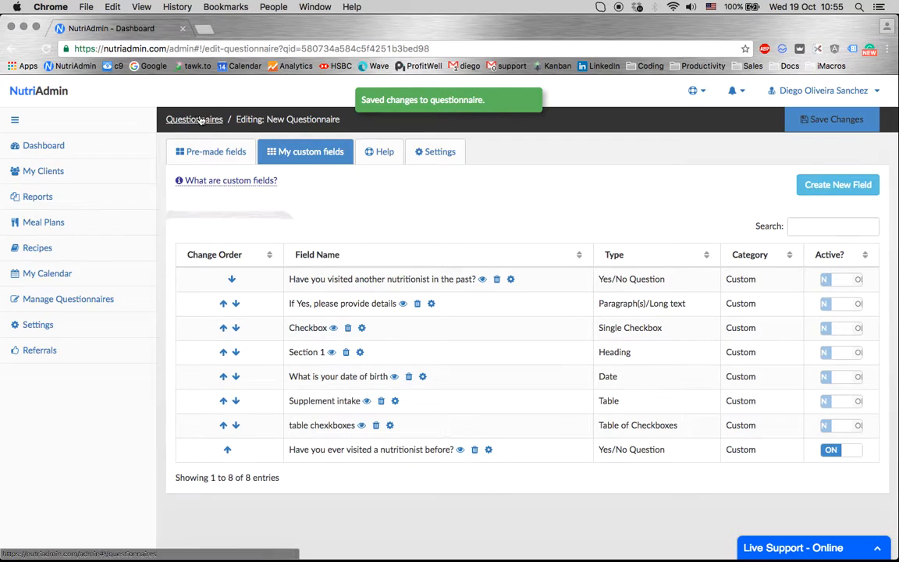
View New Questionnaire as clients see it, examine its name fields and custom question, and return to the questionnaire list.
left_click(195, 119)
left_click(494, 293)
double_click(414, 203)
double_click(415, 250)
left_click(345, 297)
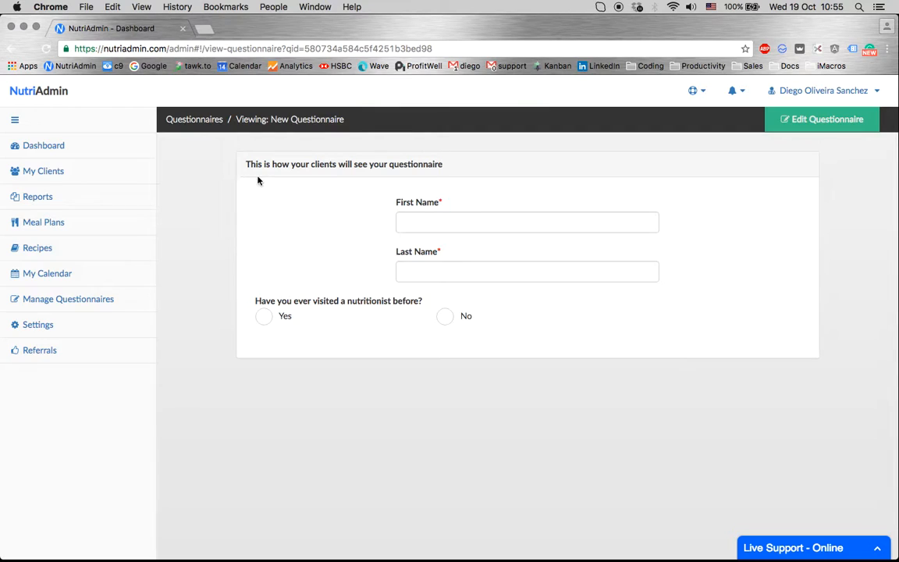
left_click(209, 122)
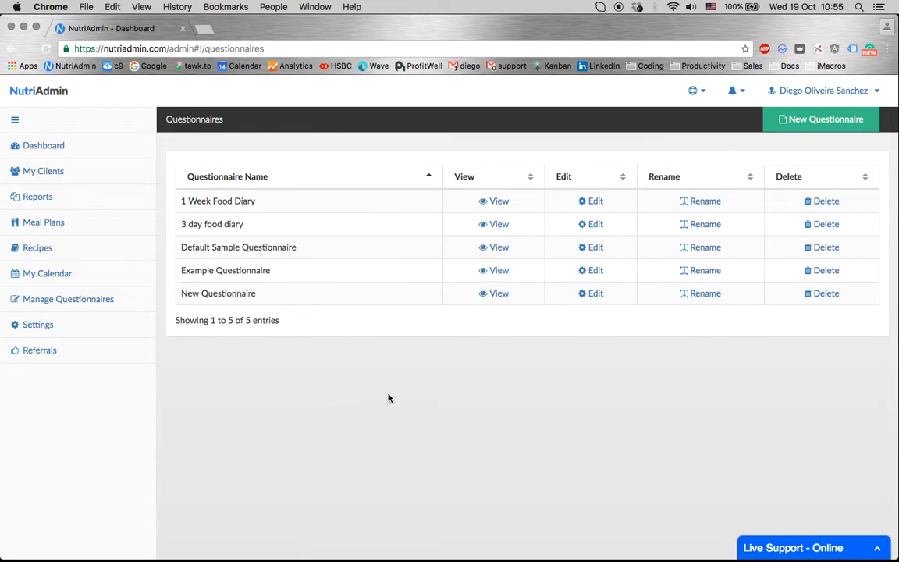